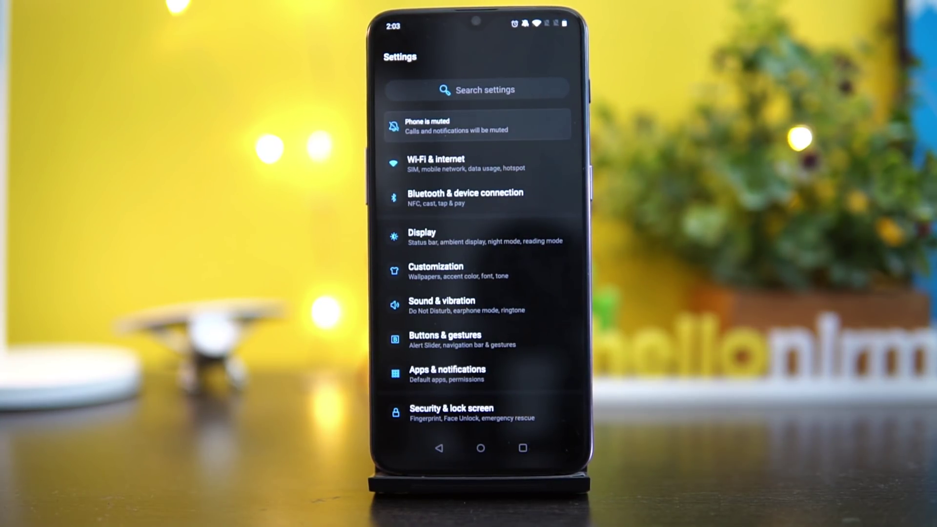
Step: Switch the navigation from the Back, Home, Recents bar to left and right edge gestures
left_click(513, 341)
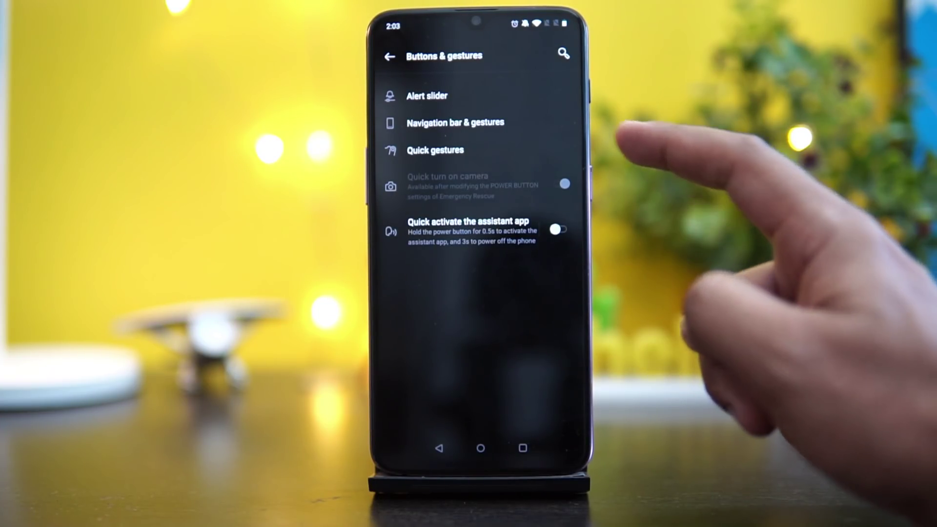
left_click(469, 122)
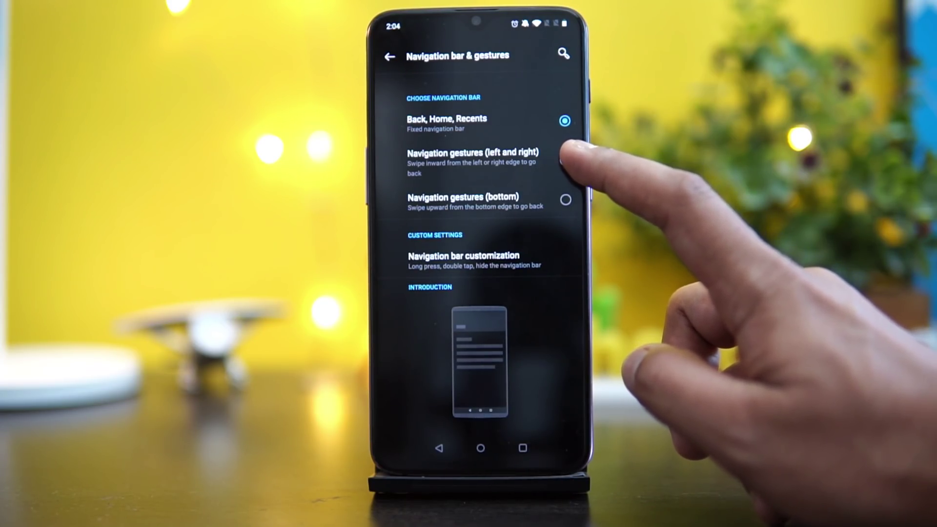
left_click(564, 159)
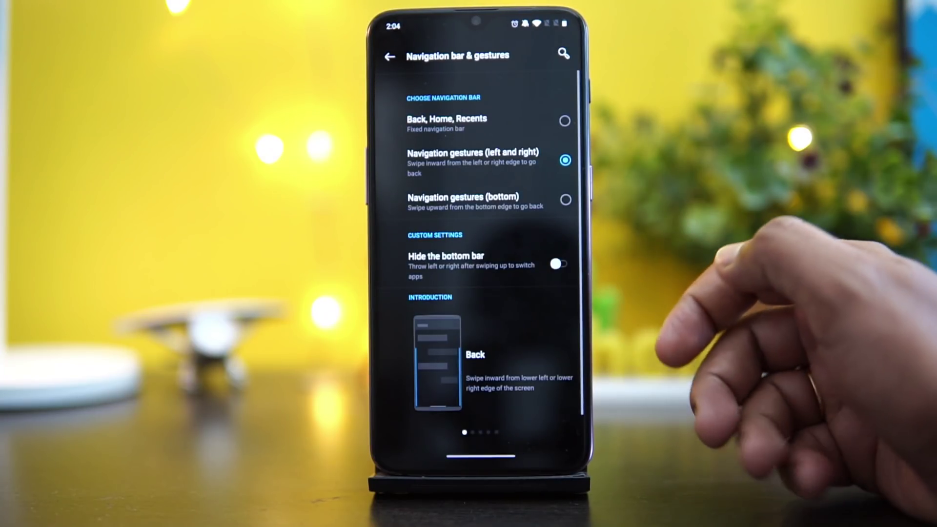